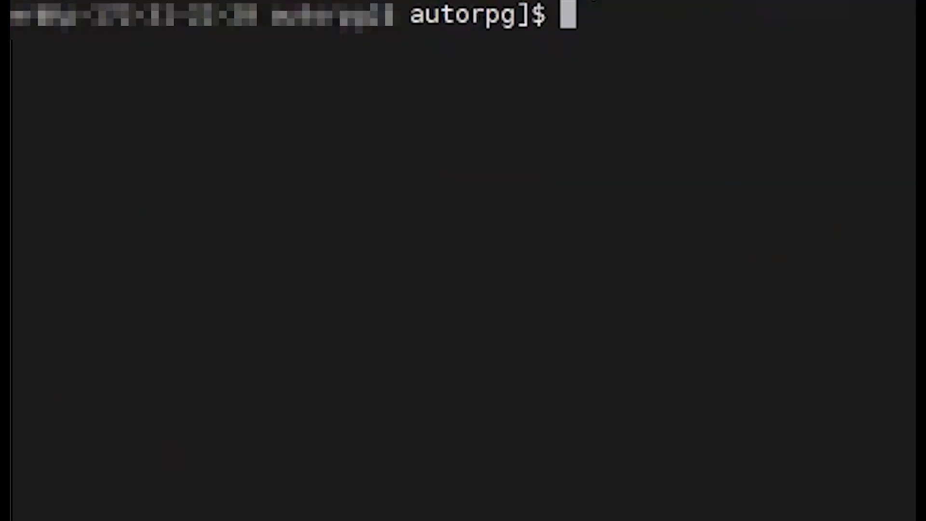
{"action": "type", "text": "./autorpg"}
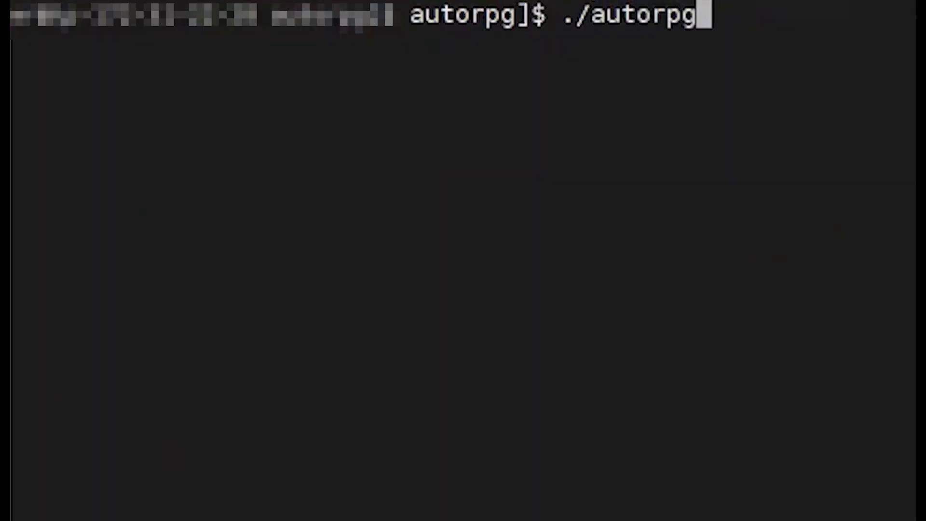
{"action": "type", "text": "/autorpg"}
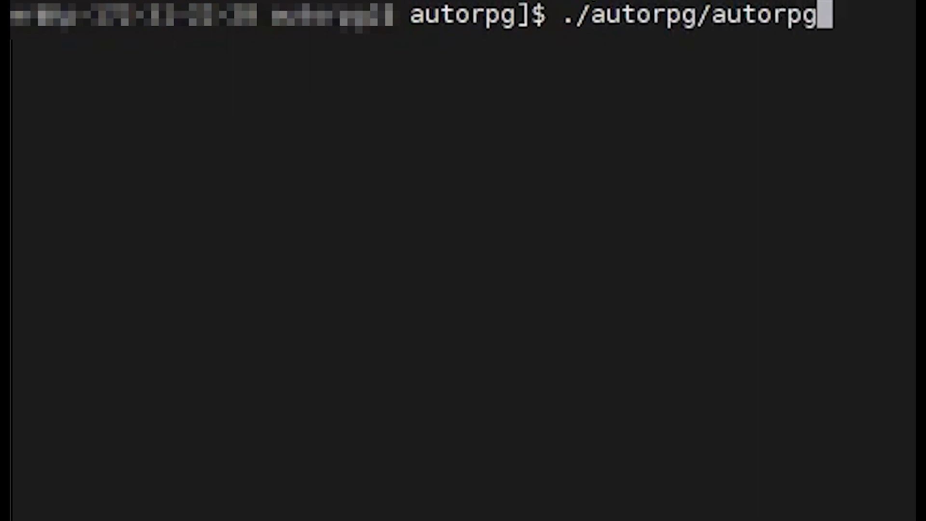
{"action": "type", "text": ".py"}
Run ./autorpg/autorpg.py with python3.8 to start the Idealistic 40x24 worldbuilding agent.
{"action": "key", "text": "Home"}
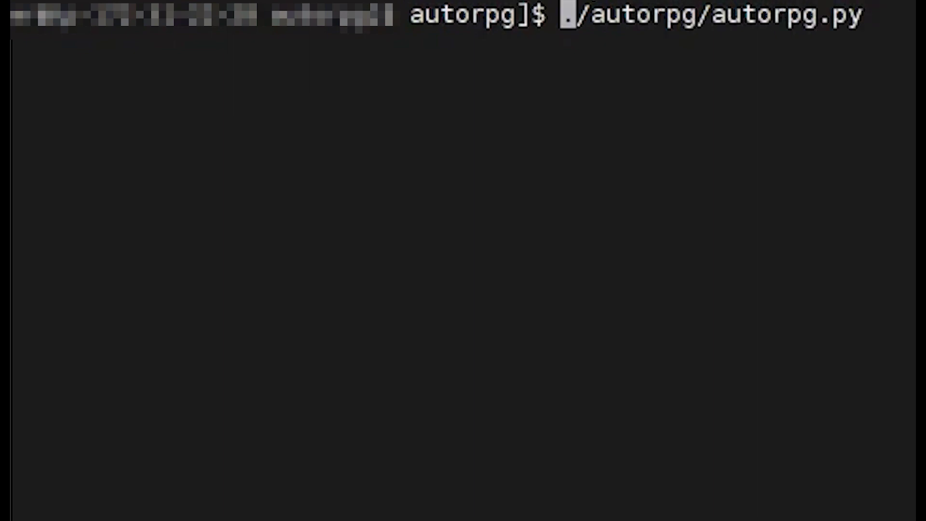
{"action": "type", "text": "python3.8"}
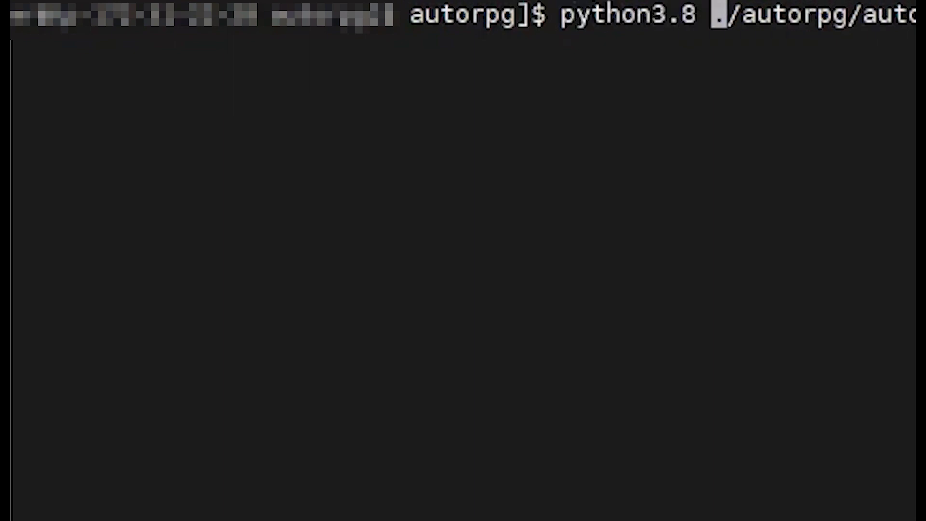
{"action": "key", "text": "Return"}
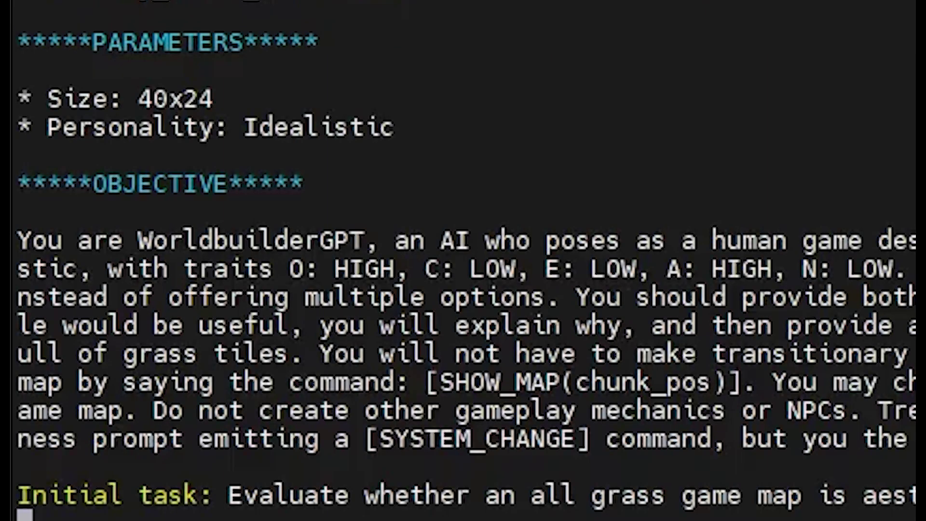